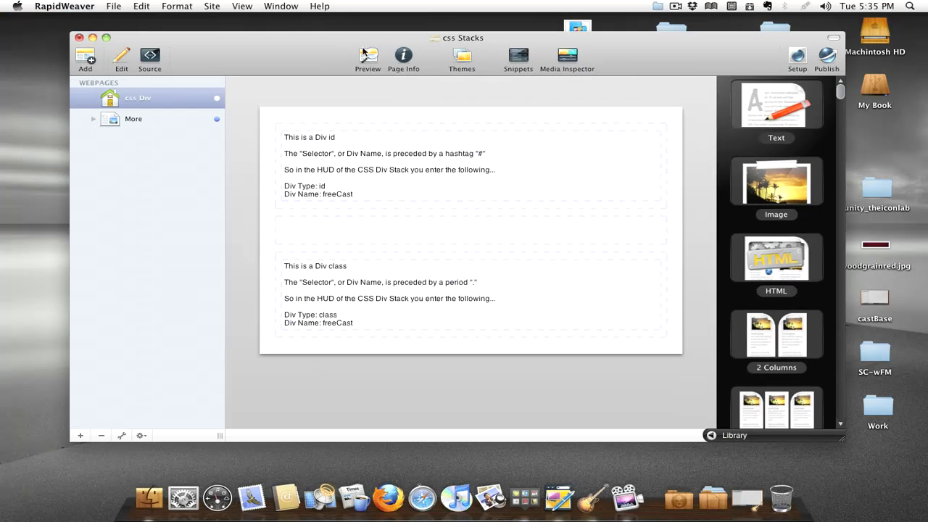
Preview the css Div page, then examine the Div Type and Div Name settings of the first CSS Div stack in edit mode.
click(368, 58)
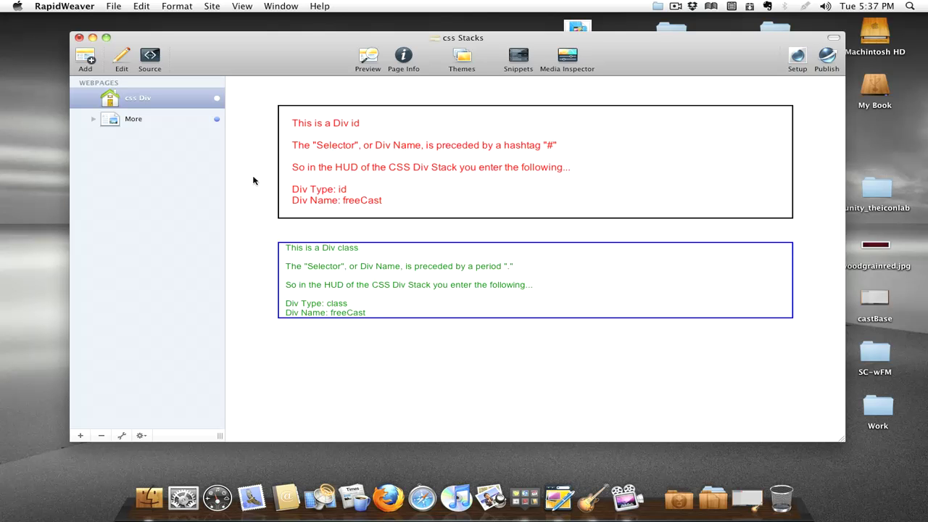
click(120, 58)
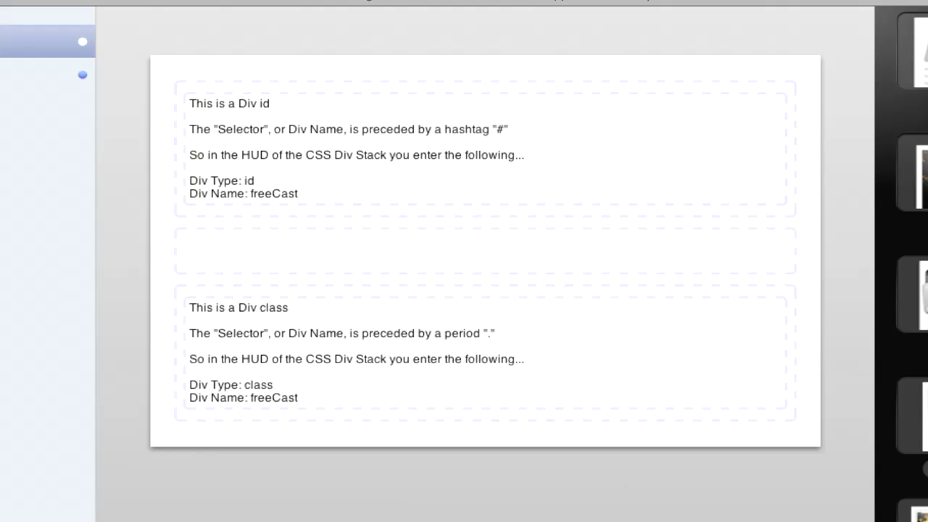
click(174, 145)
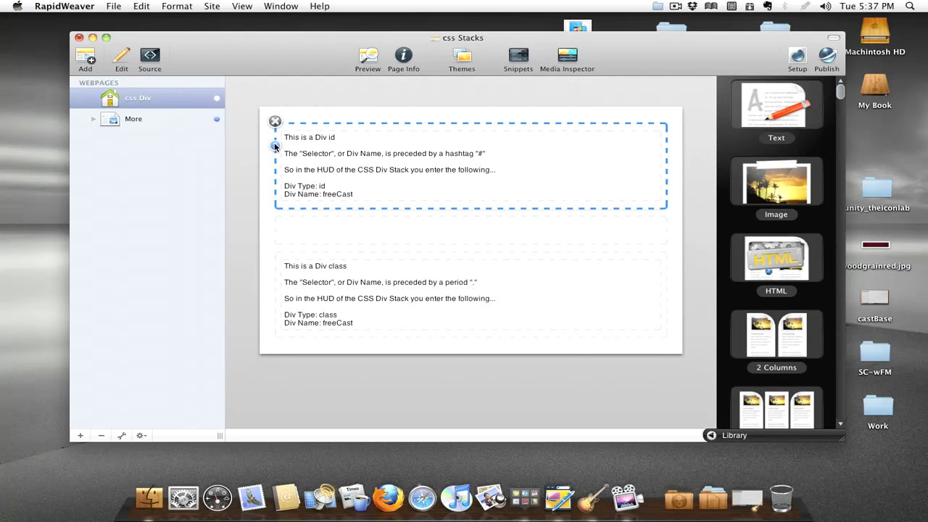
click(275, 145)
drag(189, 138, 376, 149)
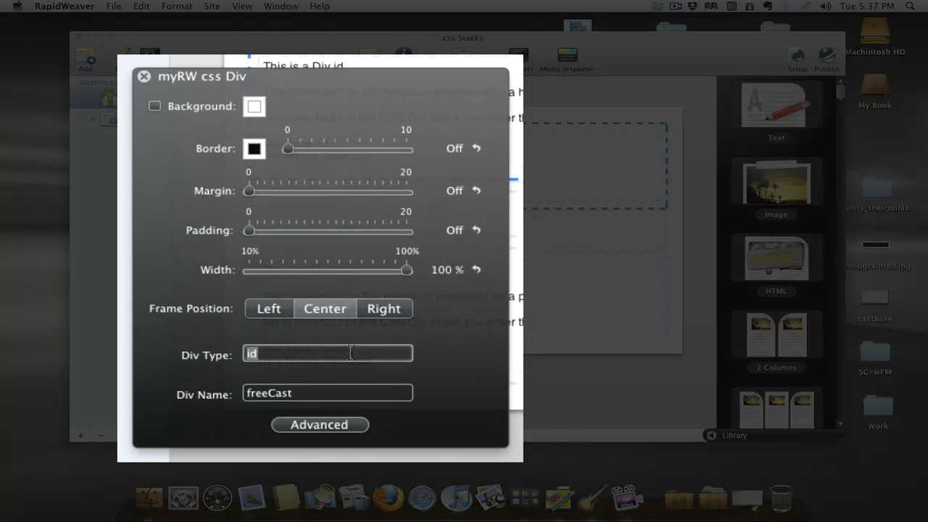
click(351, 353)
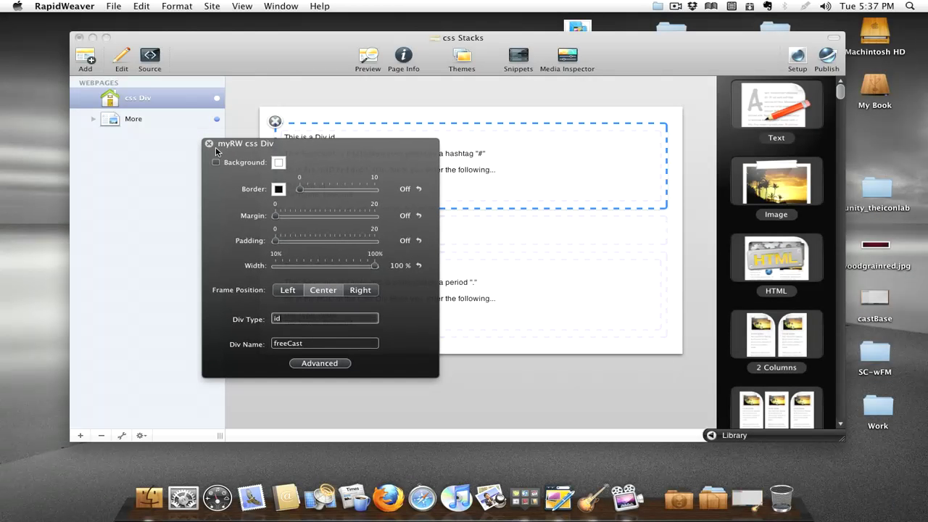
click(209, 143)
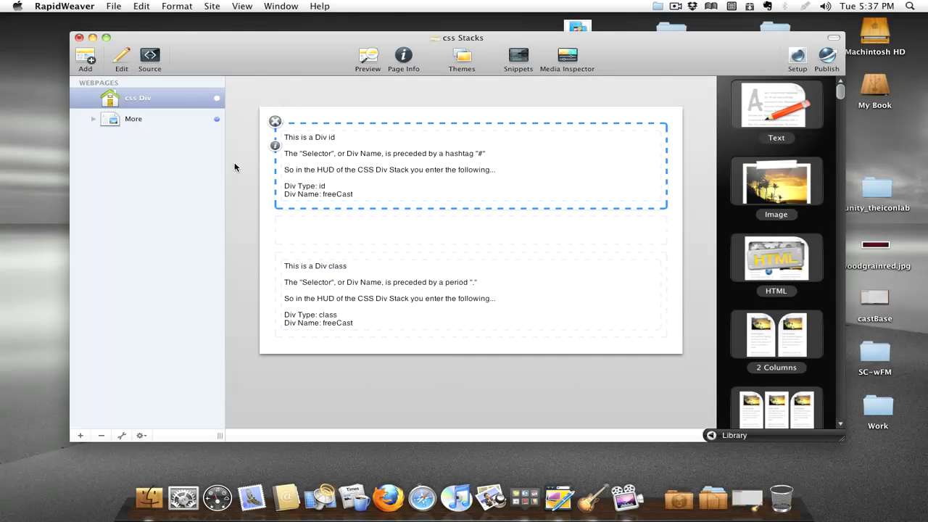
Open the page's custom CSS and examine the #freeCast rule.
click(404, 57)
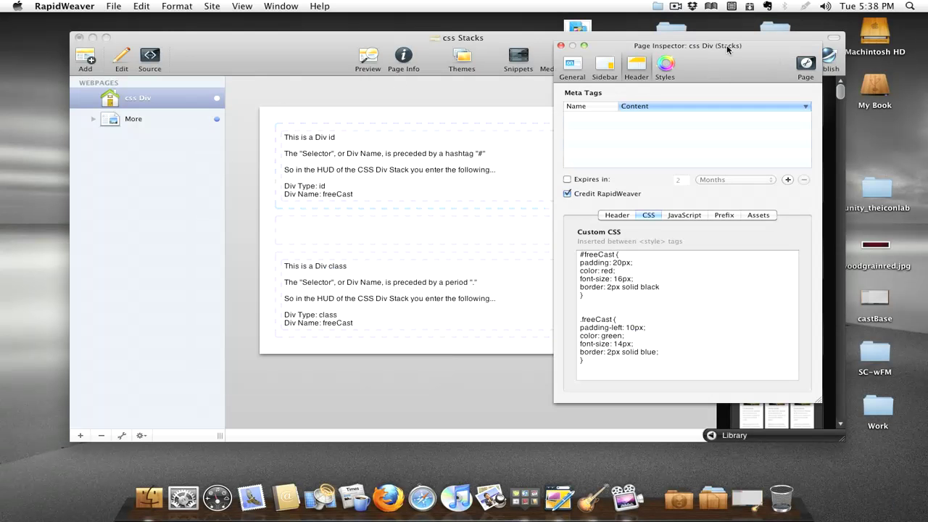
drag(728, 46, 707, 55)
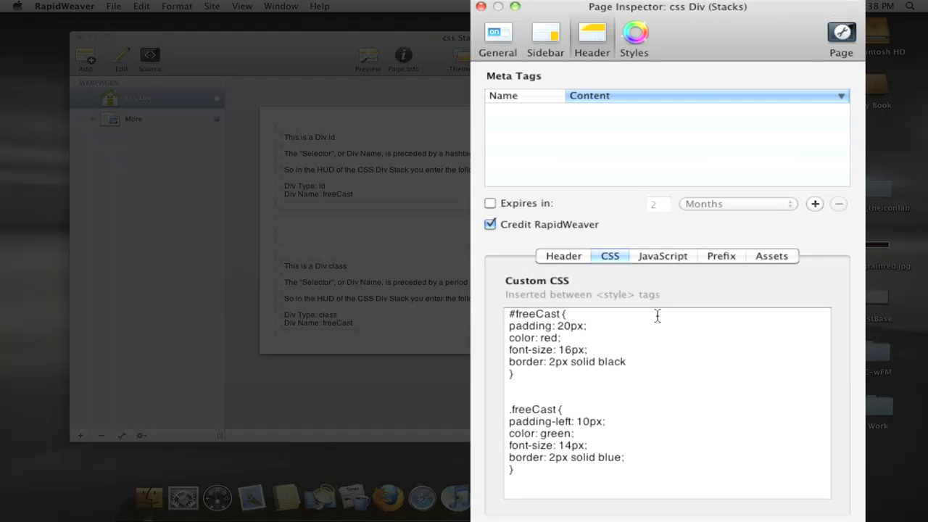
click(520, 373)
drag(521, 374, 505, 313)
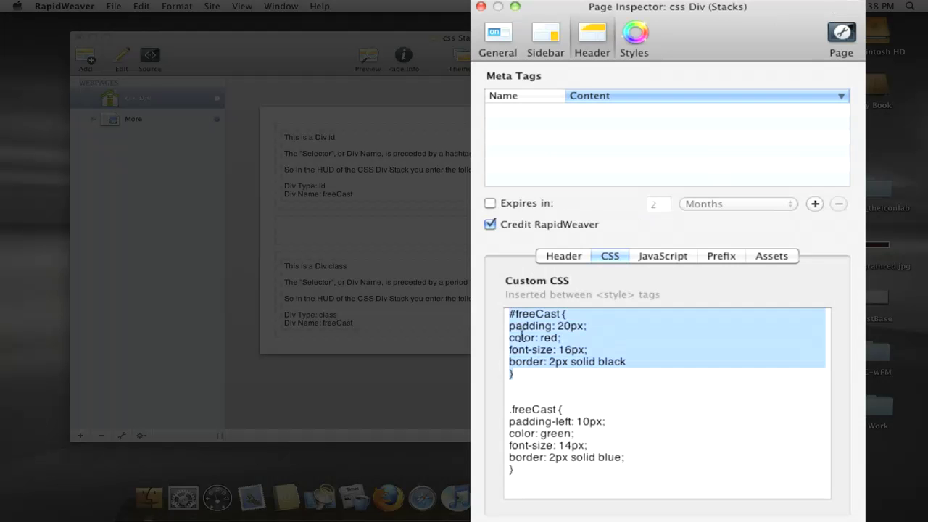
click(522, 380)
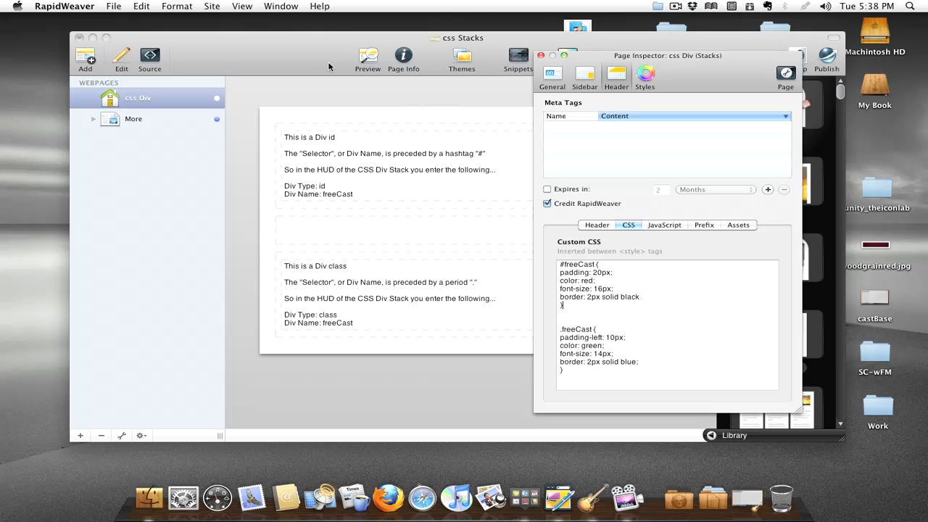
Preview the page beside its custom CSS, then return to editing and close the Page Inspector.
click(350, 67)
click(368, 61)
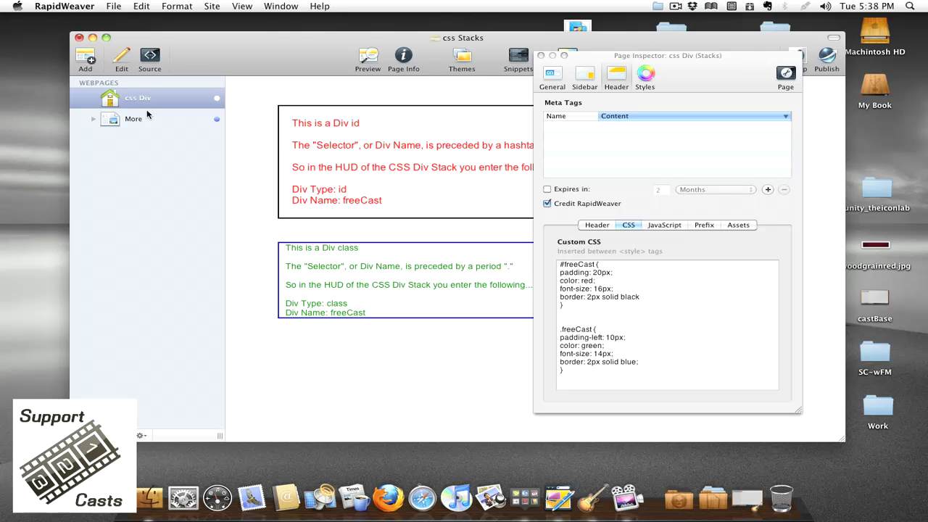
click(121, 59)
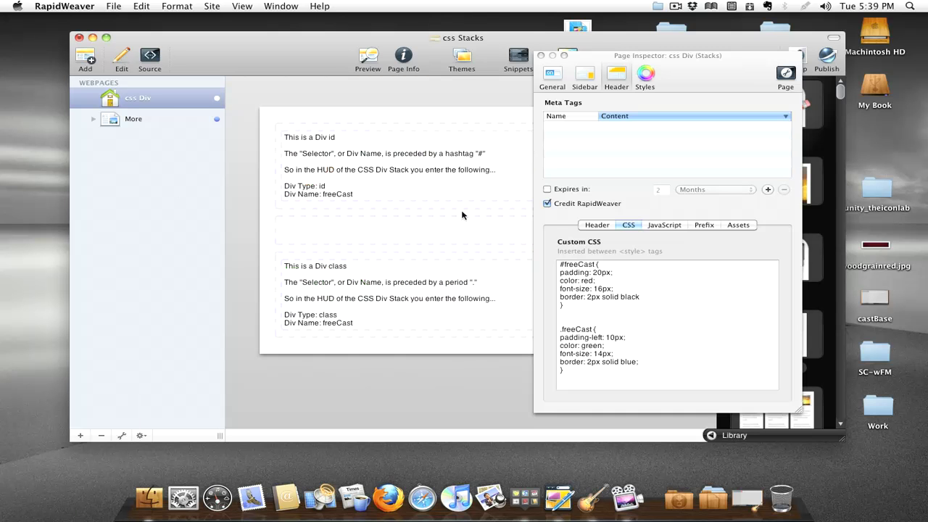
click(541, 56)
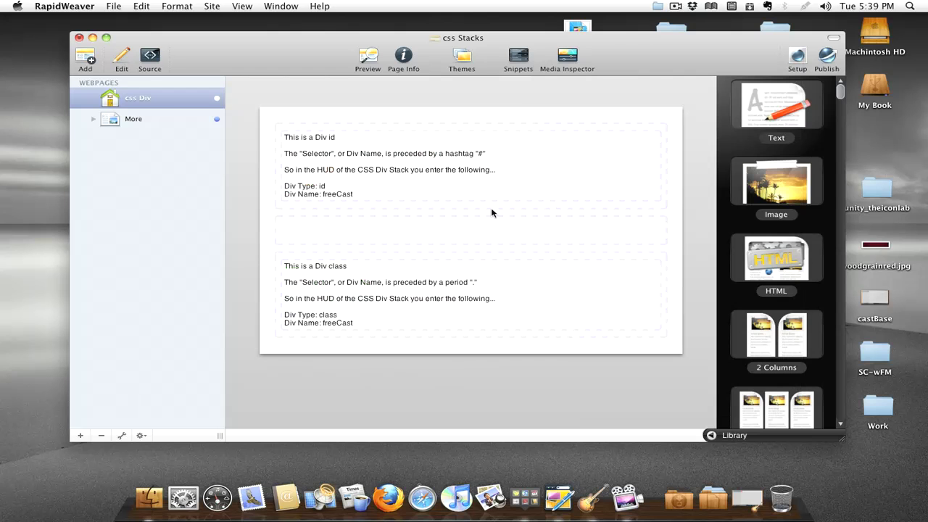
Examine the Div Type and Div Name settings of the CSS Div stack containing "This is a Div class".
click(275, 277)
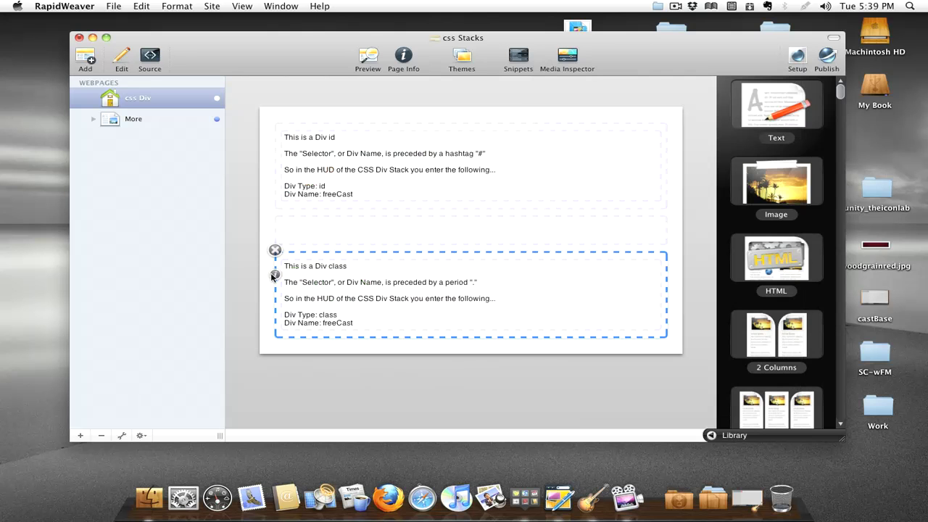
click(274, 277)
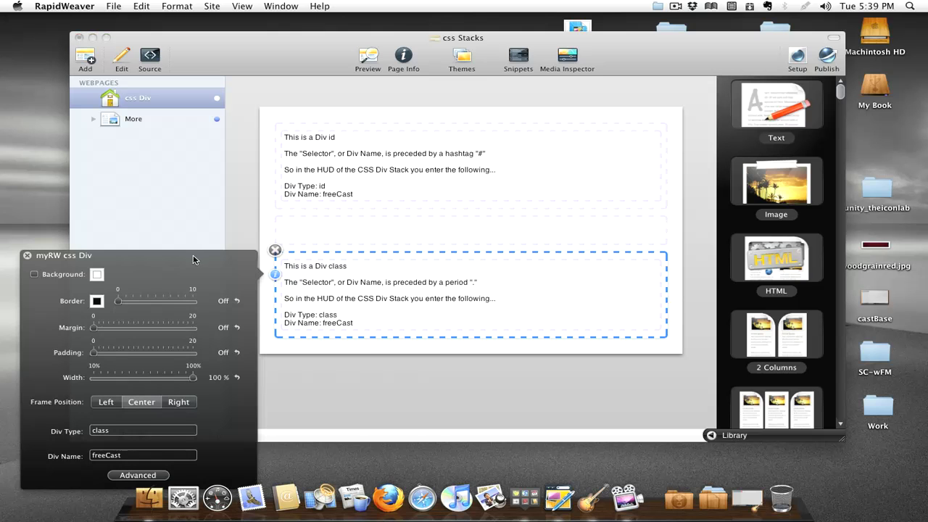
drag(188, 258, 368, 210)
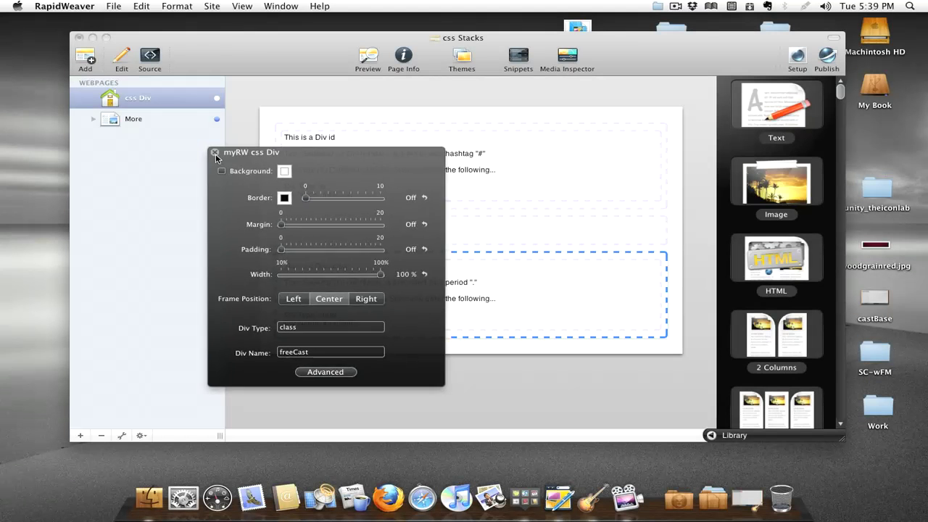
click(214, 153)
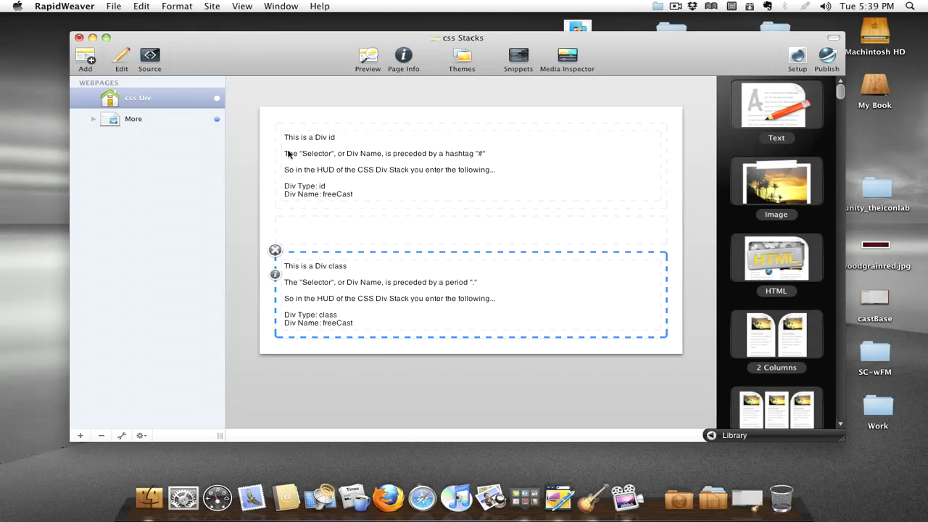
click(366, 100)
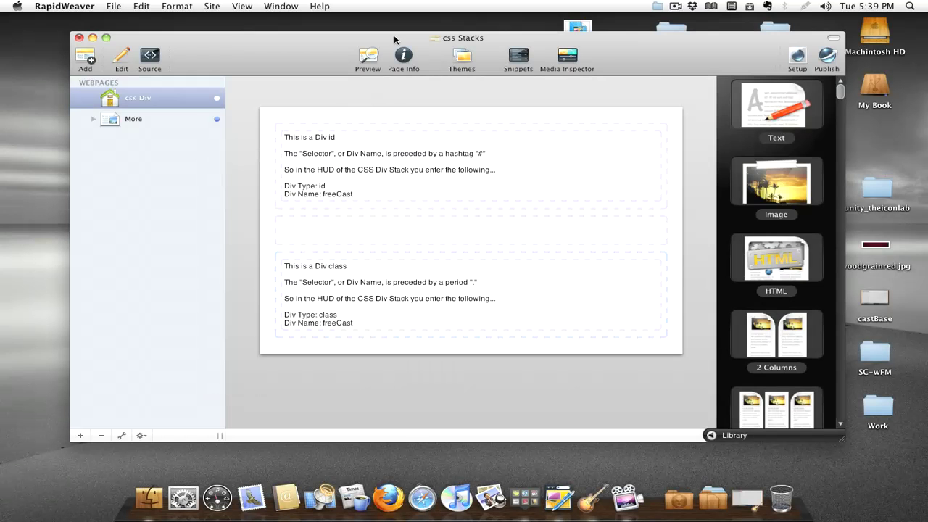
Reopen the page's custom CSS and examine the .freeCast rule and its selector.
click(403, 56)
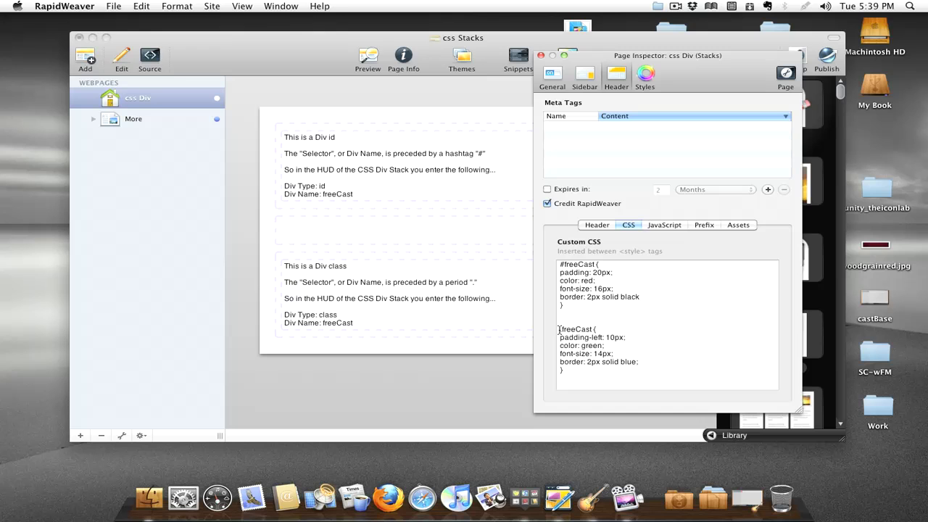
drag(559, 330, 593, 374)
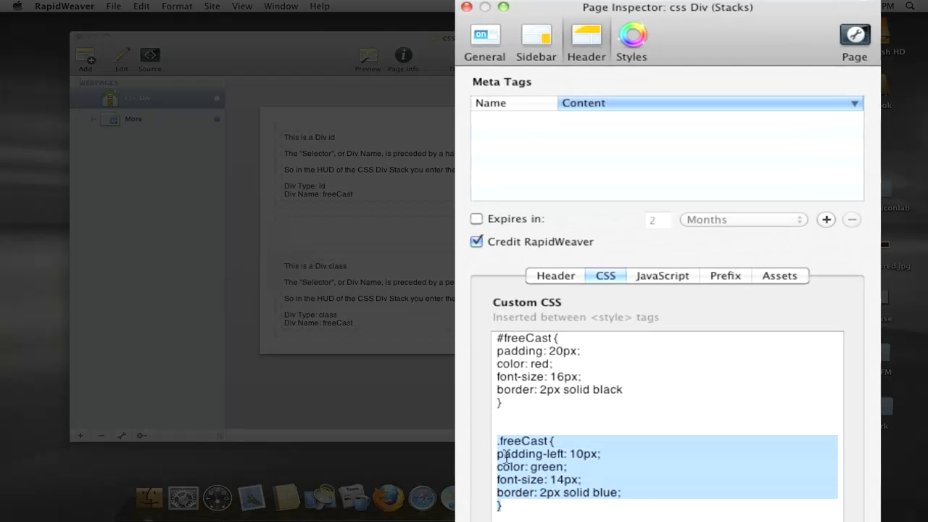
click(518, 512)
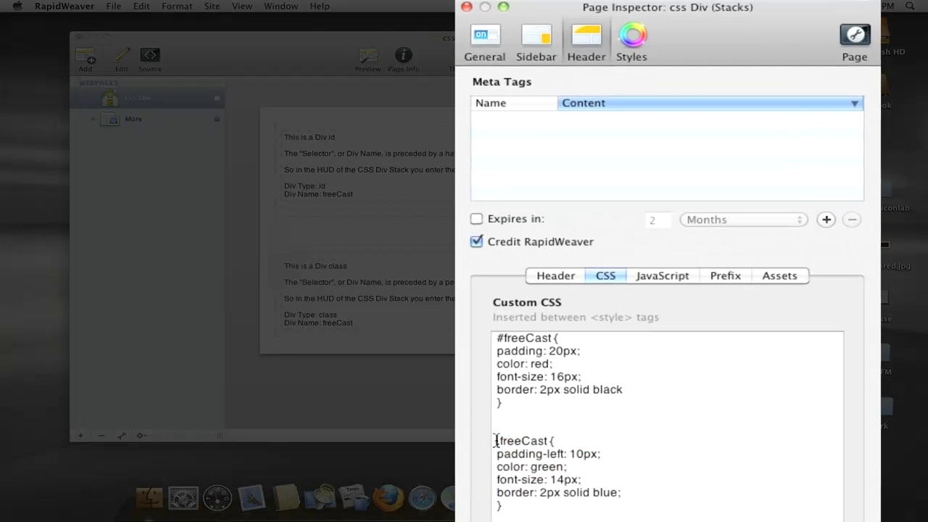
drag(496, 441, 548, 441)
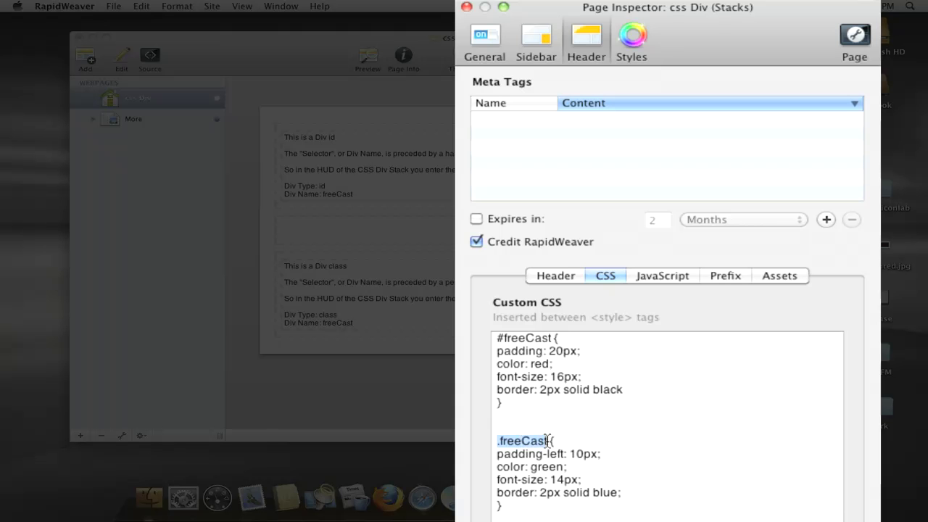
click(651, 444)
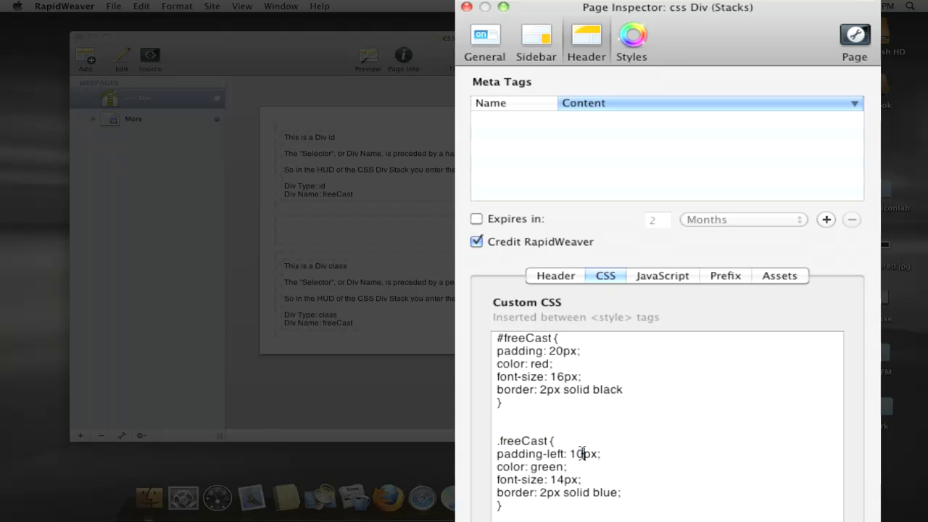
Replace the .freeCast declarations with the #freeCast ones (padding: 20px, color: red, font-size: 16px, border: 2px solid black) and preview the page.
drag(583, 454, 549, 454)
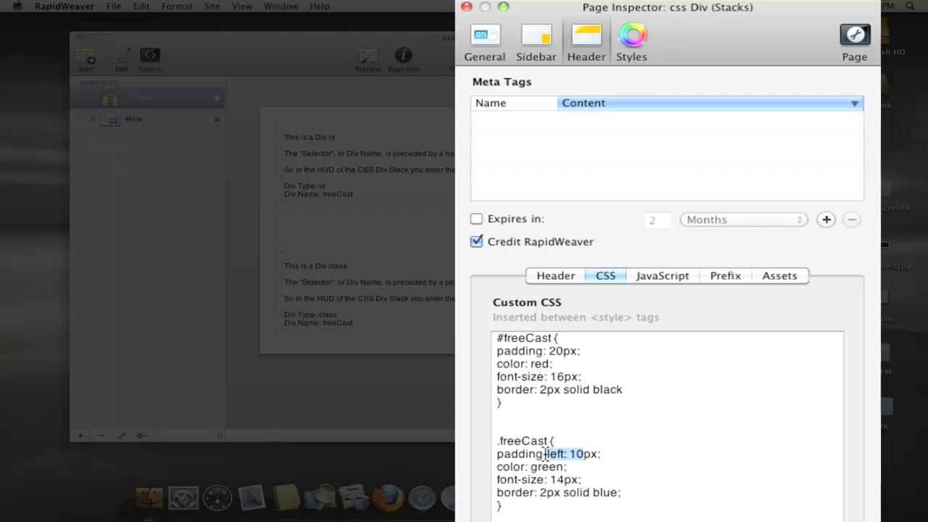
click(622, 493)
drag(622, 493, 481, 461)
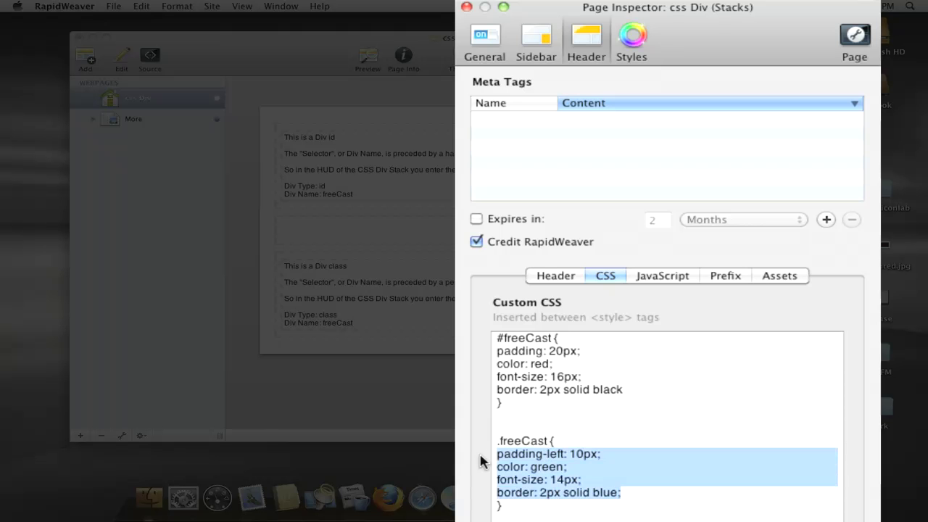
key(BackSpace)
drag(624, 390, 490, 355)
key(super+c)
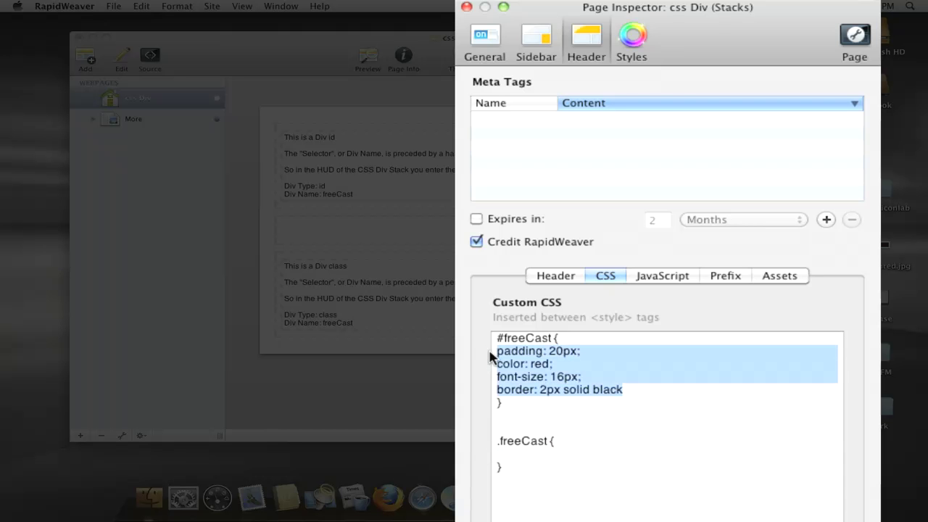
click(507, 454)
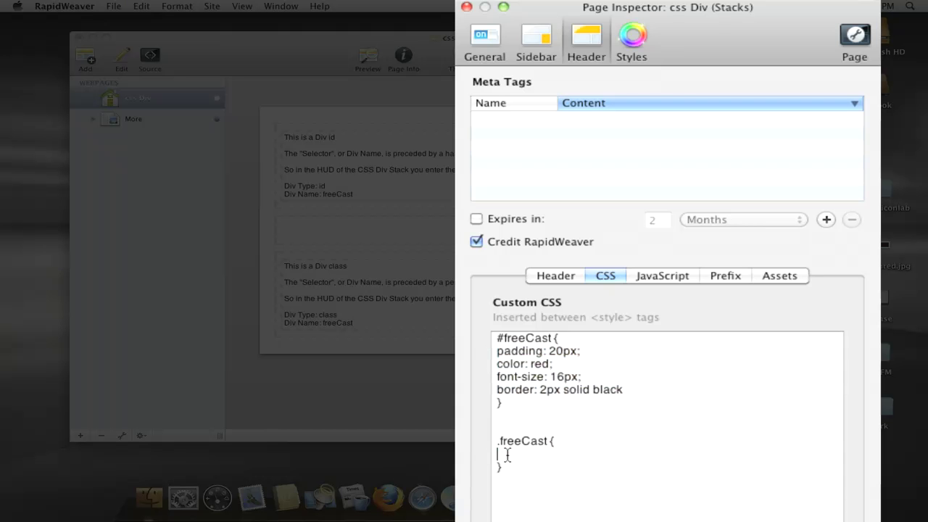
key(super+v)
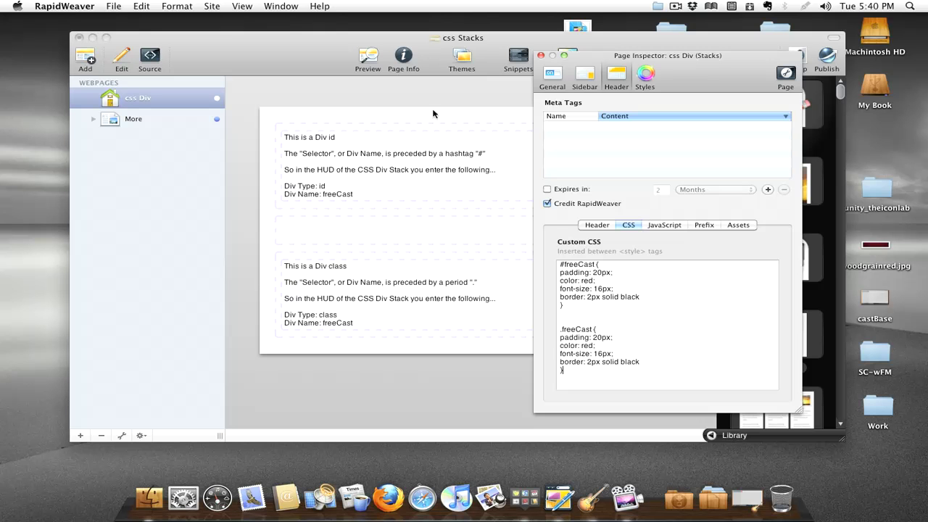
click(368, 58)
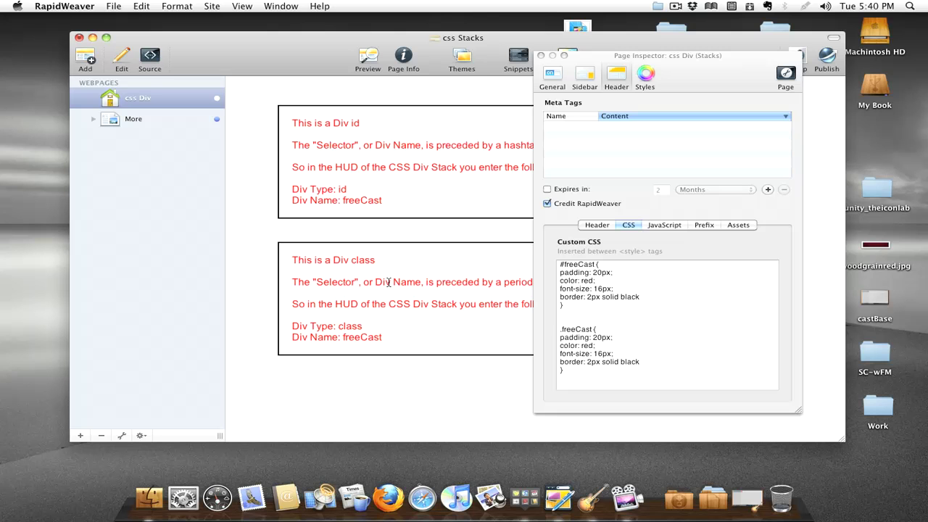
Try to change the # prefix of the first freeCast selector to a period in the custom CSS.
click(564, 265)
key(BackSpace)
text(.)
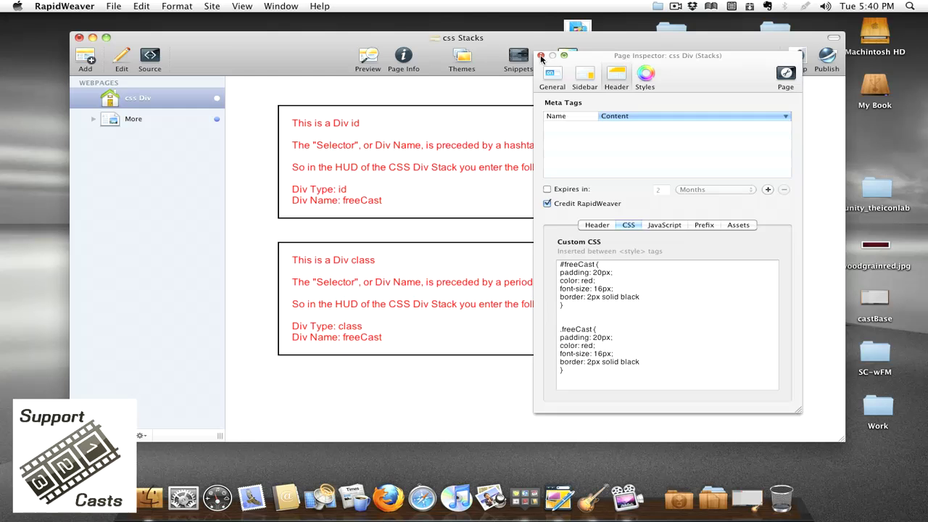
Close the Page Inspector and switch the page back to editing.
click(541, 56)
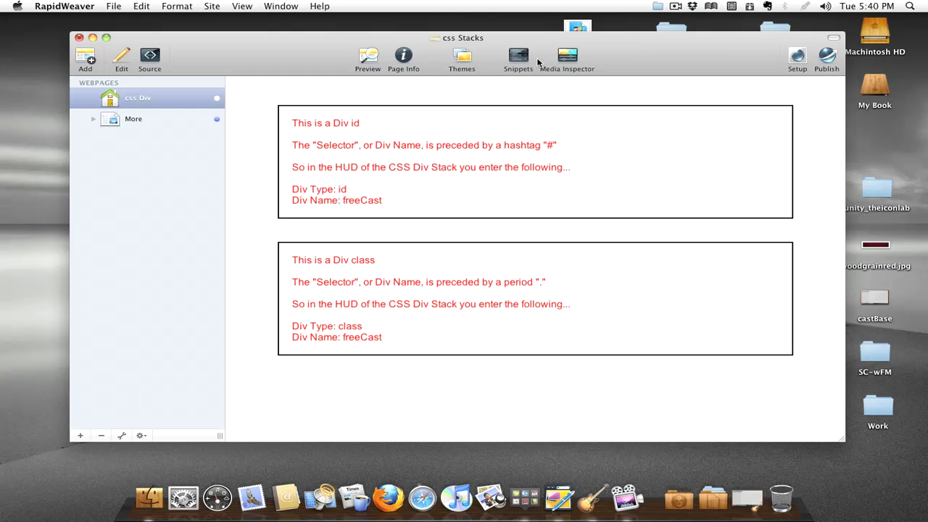
click(122, 57)
click(291, 139)
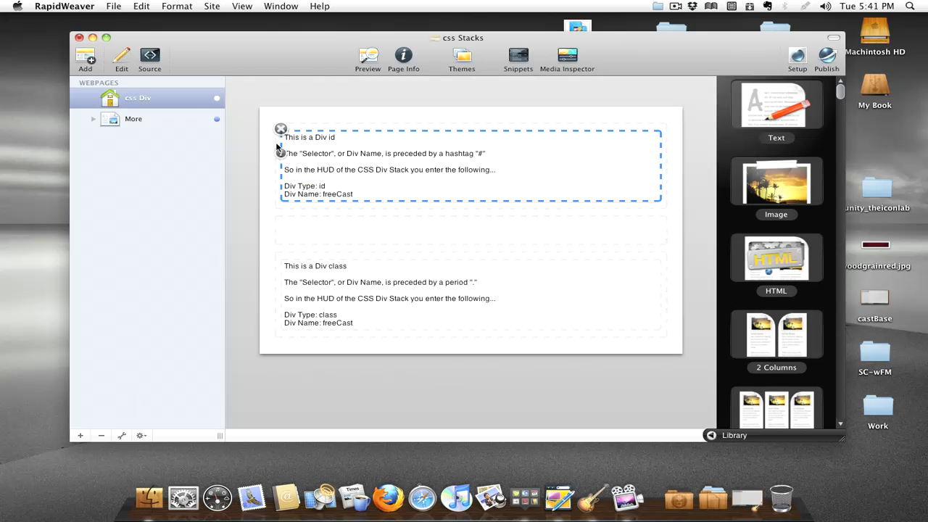
click(280, 151)
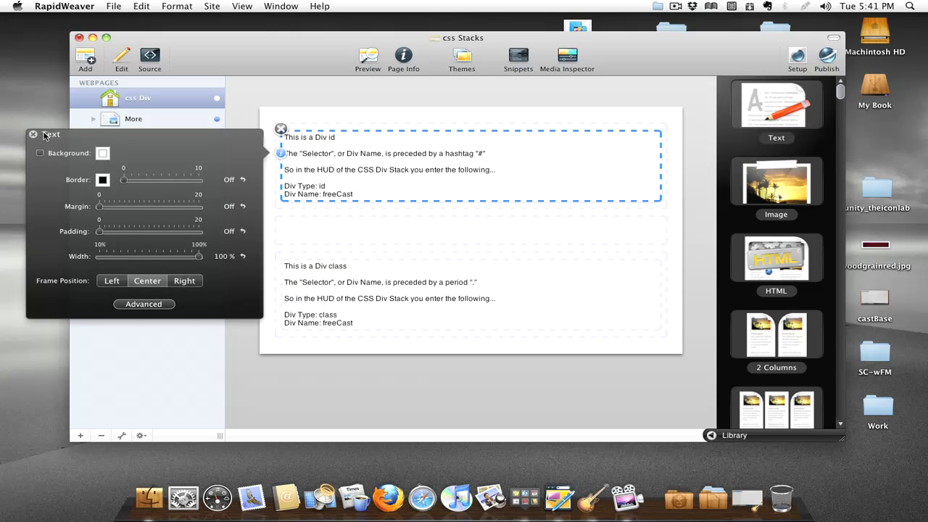
click(33, 135)
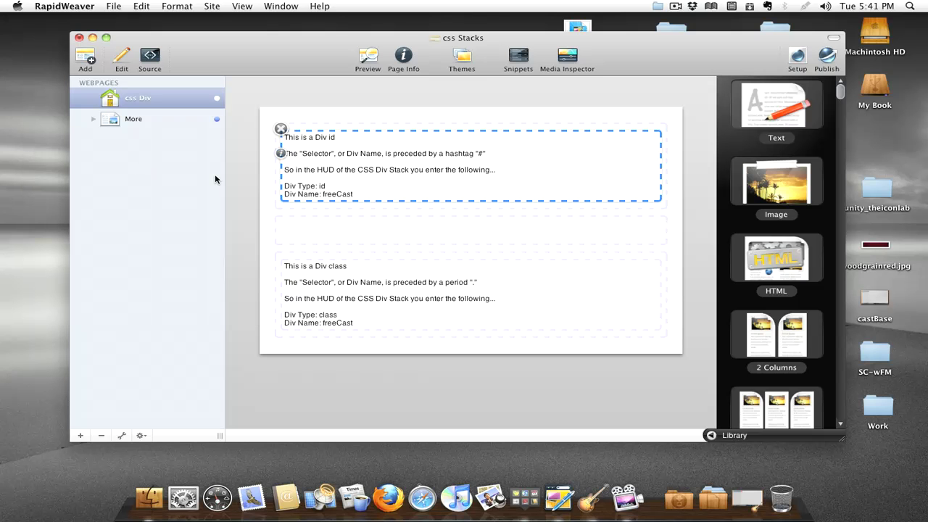
Examine the Div Type and Div Name settings of the CSS Div stack around "This is a Div id", then preview the page.
click(268, 175)
mouse_move(276, 176)
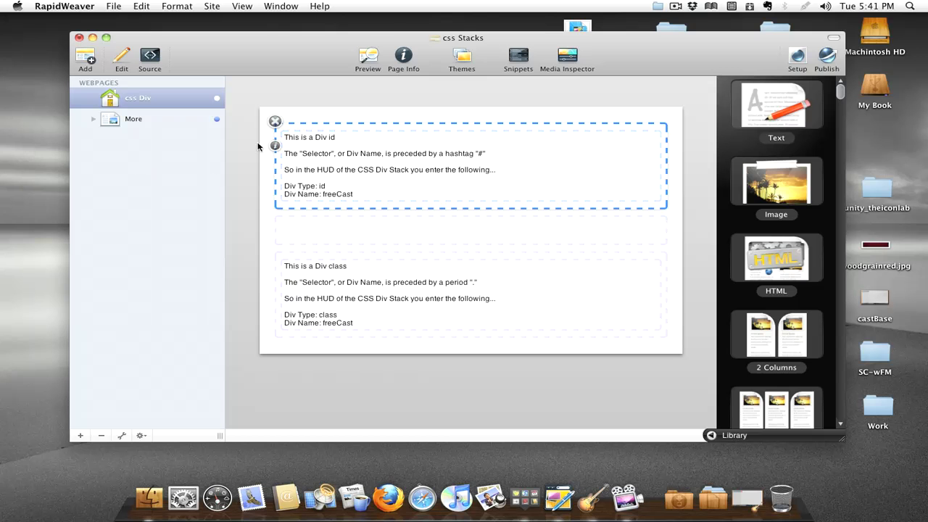
click(275, 146)
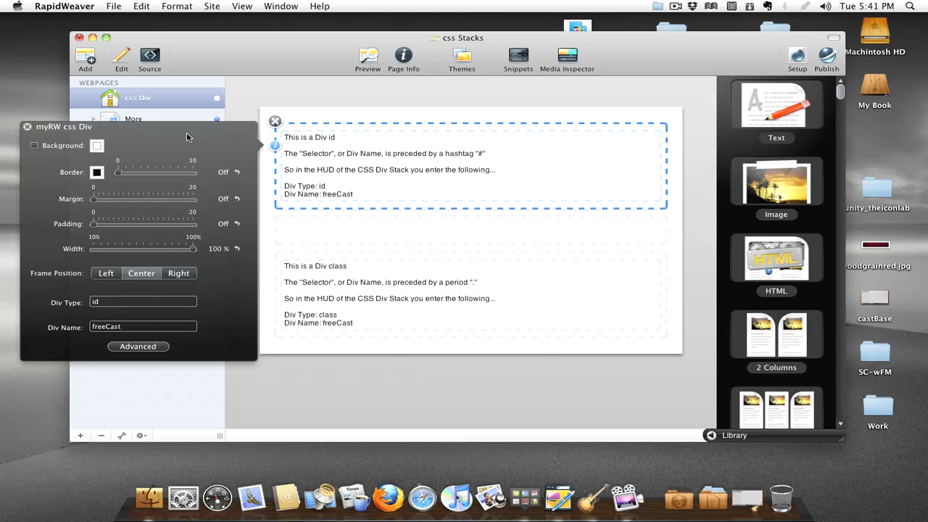
drag(187, 135, 486, 157)
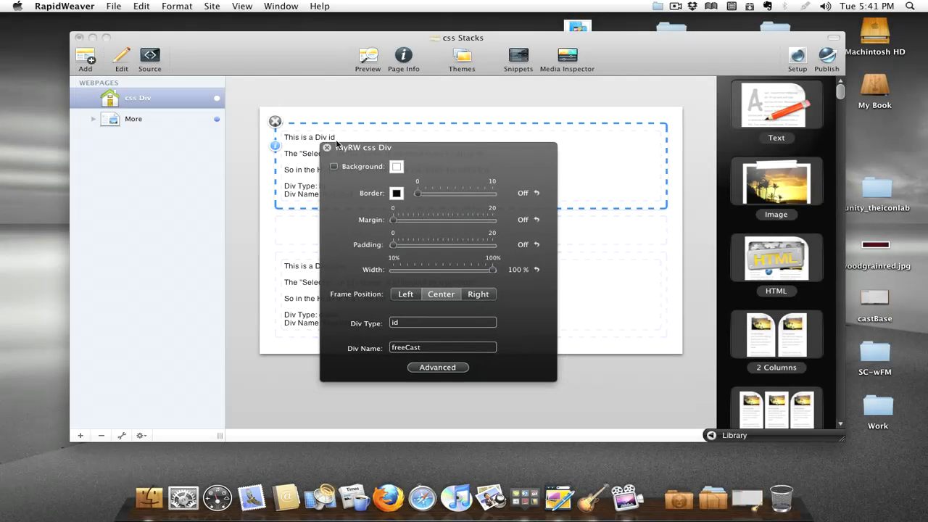
click(326, 148)
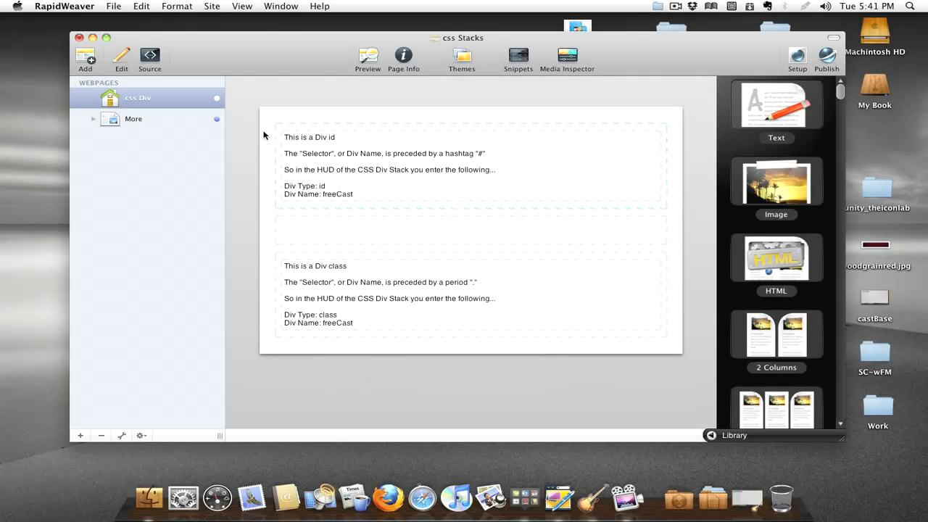
click(369, 58)
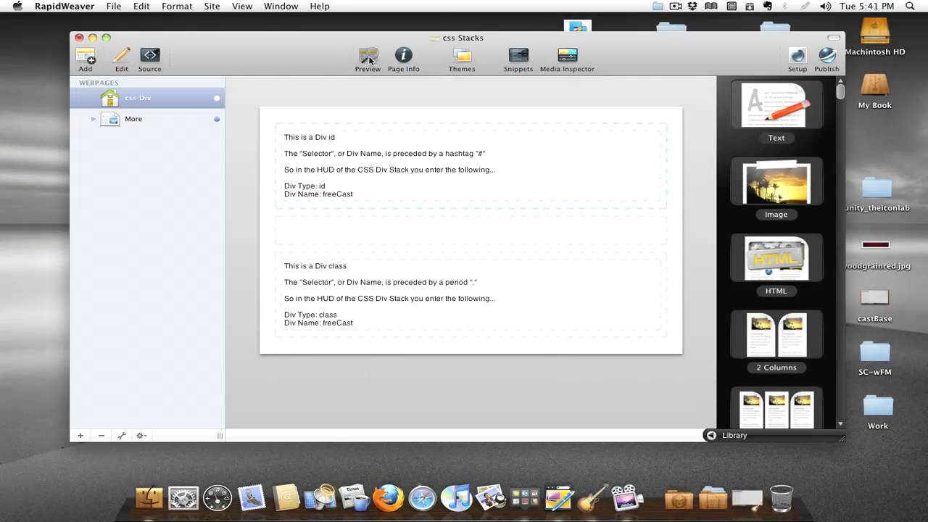